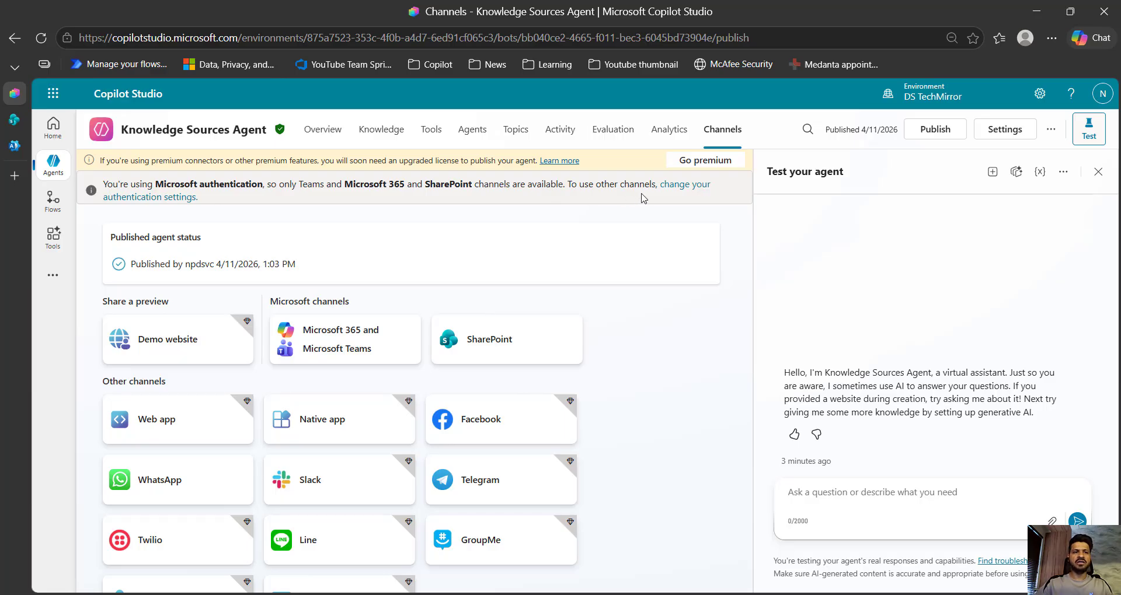
Step: Review the agent's authentication settings, and examine the channels available for publishing it
{"action": "left_click", "coordinate": [692, 190]}
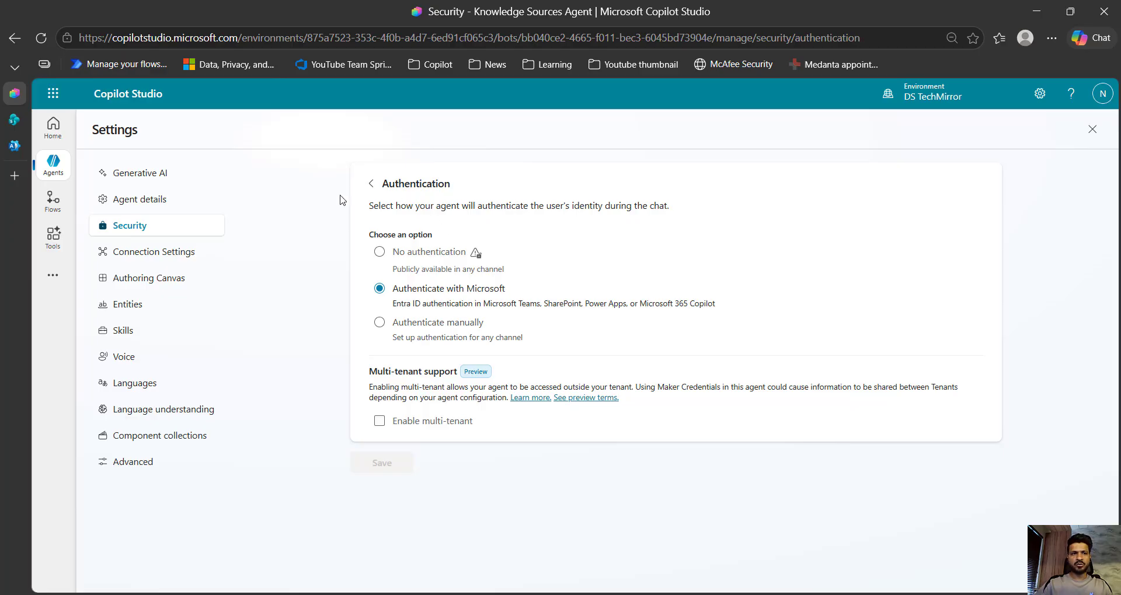
{"action": "key", "text": "alt+Left"}
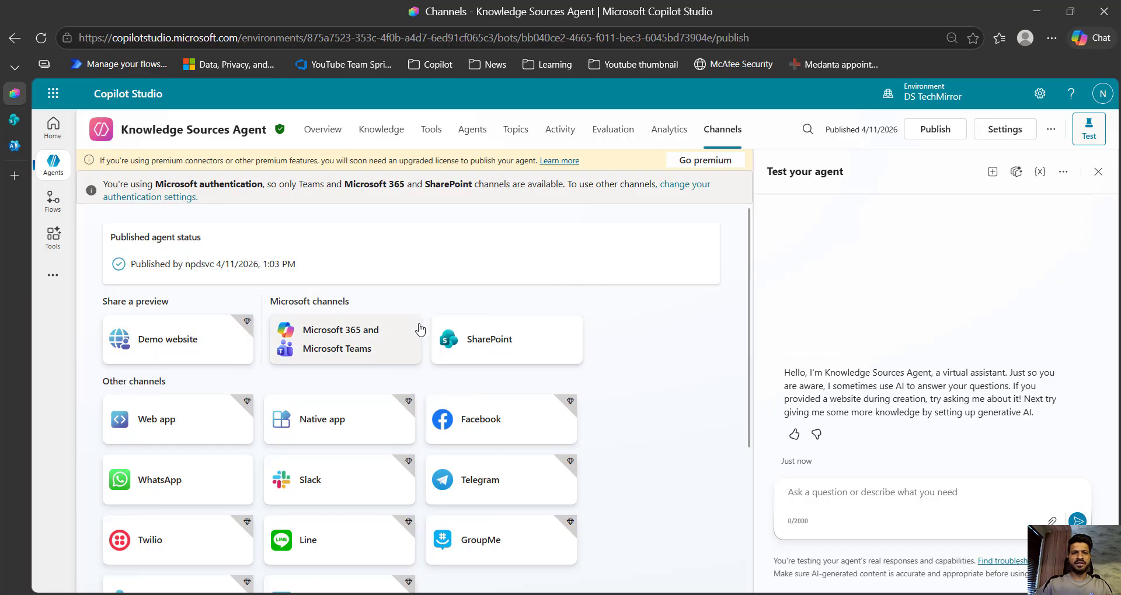
{"action": "scroll", "coordinate": [621, 330], "scroll_direction": "down", "scroll_amount": 4}
{"action": "scroll", "coordinate": [621, 330], "scroll_direction": "up", "scroll_amount": 4}
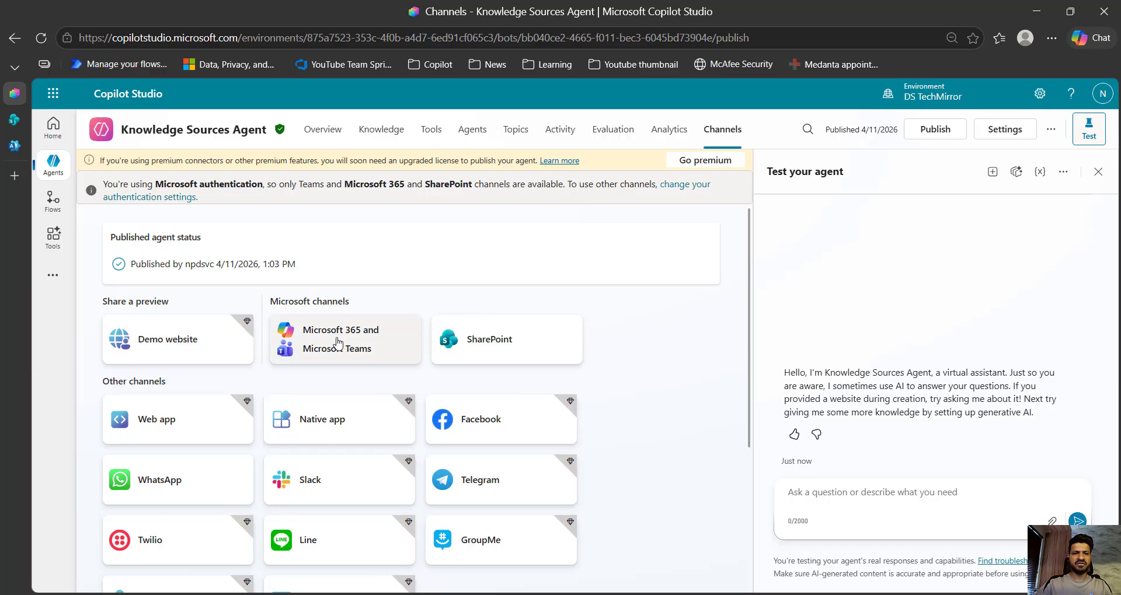
{"action": "scroll", "coordinate": [217, 414], "scroll_direction": "down", "scroll_amount": 3}
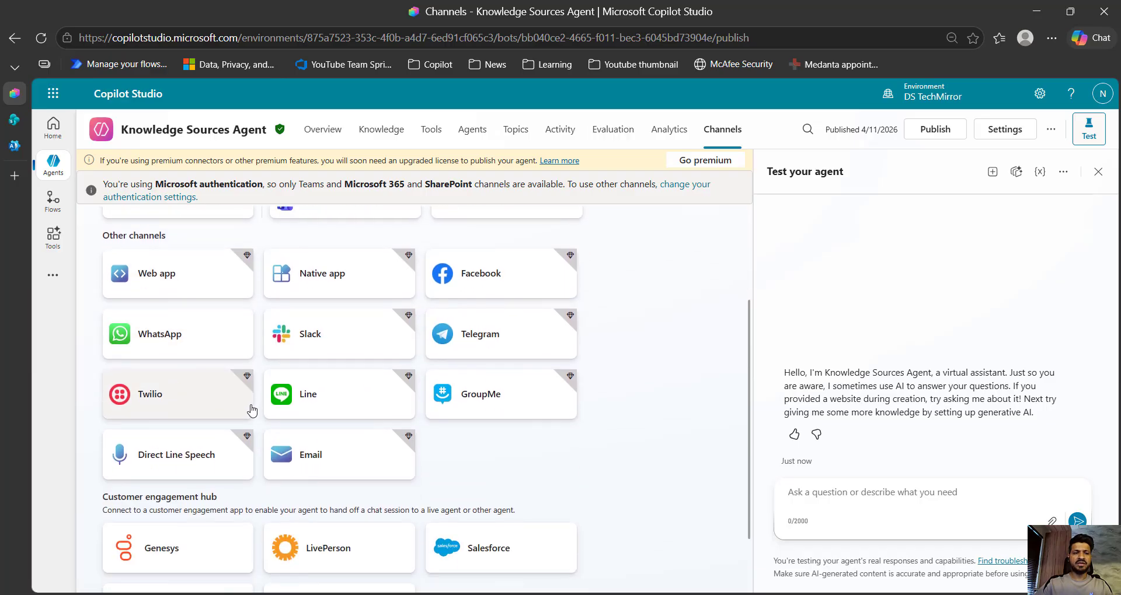
{"action": "scroll", "coordinate": [252, 411], "scroll_direction": "down", "scroll_amount": 3}
{"action": "scroll", "coordinate": [265, 405], "scroll_direction": "up", "scroll_amount": 5}
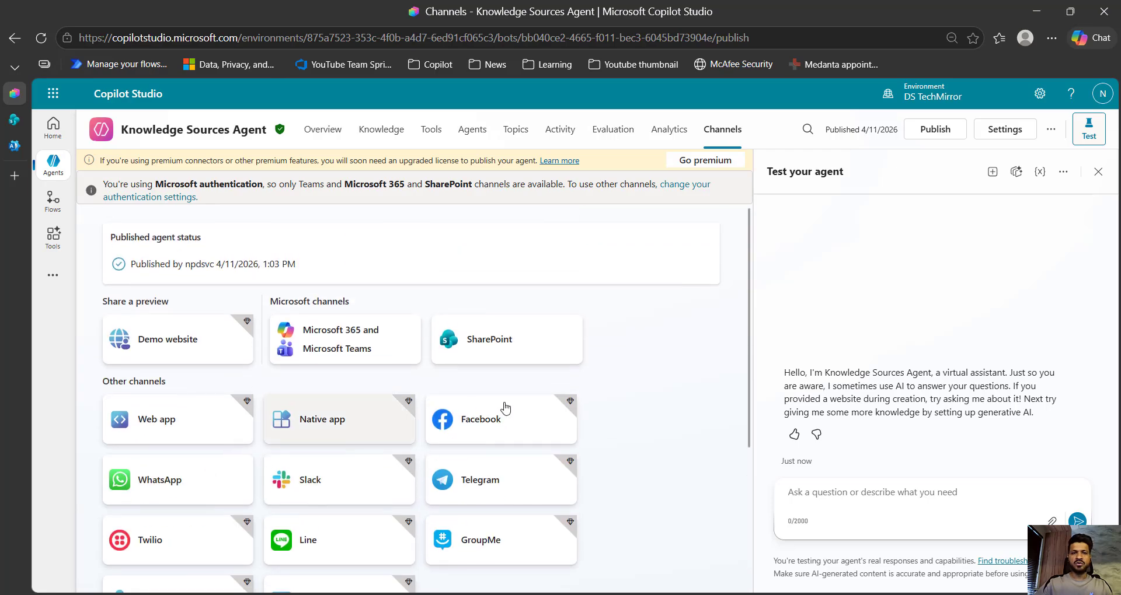
Step: Deploy the Knowledge Sources Agent to the POC site through the SharePoint channel
{"action": "left_click", "coordinate": [523, 348]}
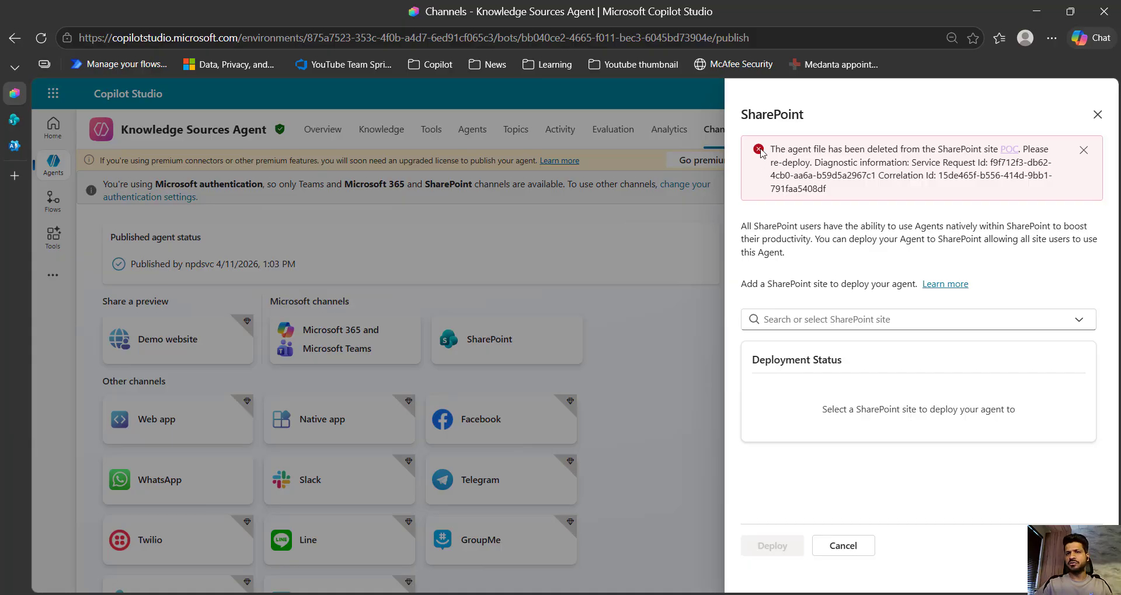
{"action": "left_click", "coordinate": [1083, 150]}
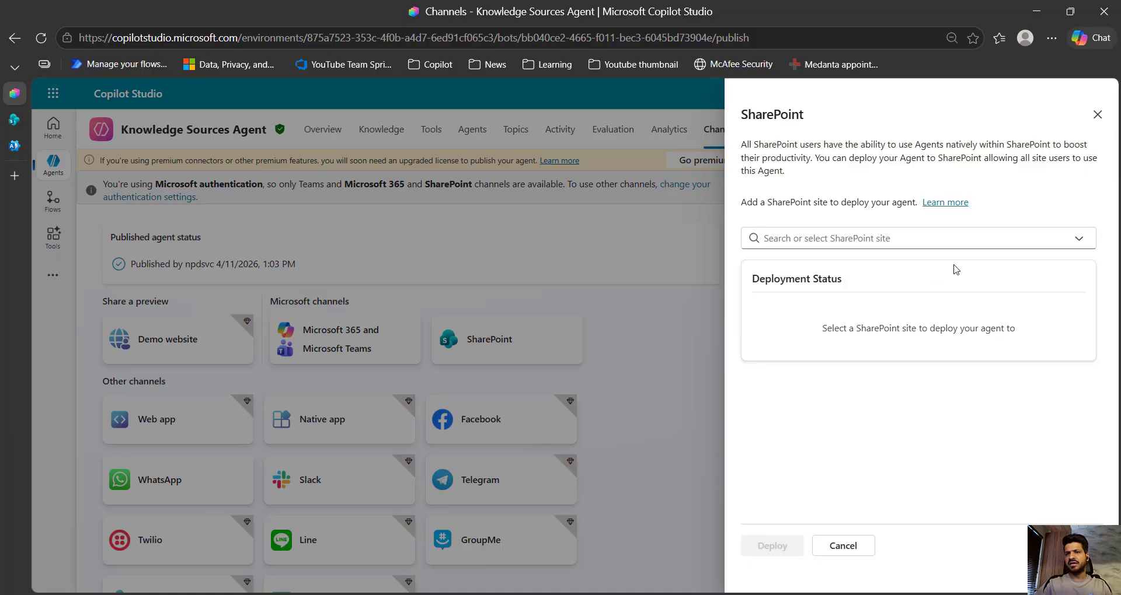
{"action": "left_click", "coordinate": [1079, 240]}
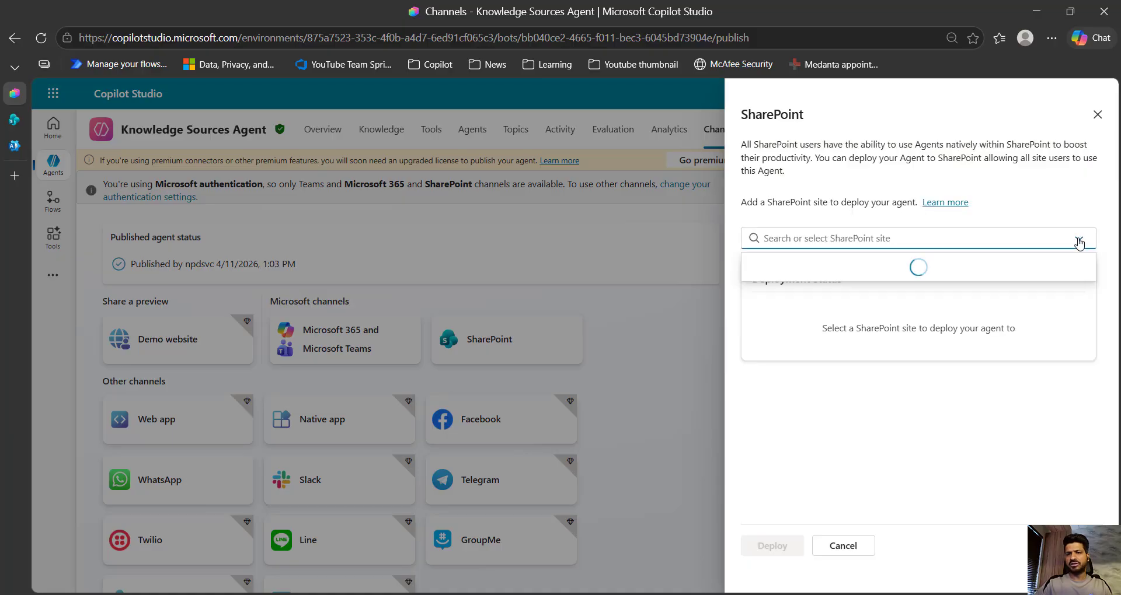
{"action": "left_click", "coordinate": [856, 273]}
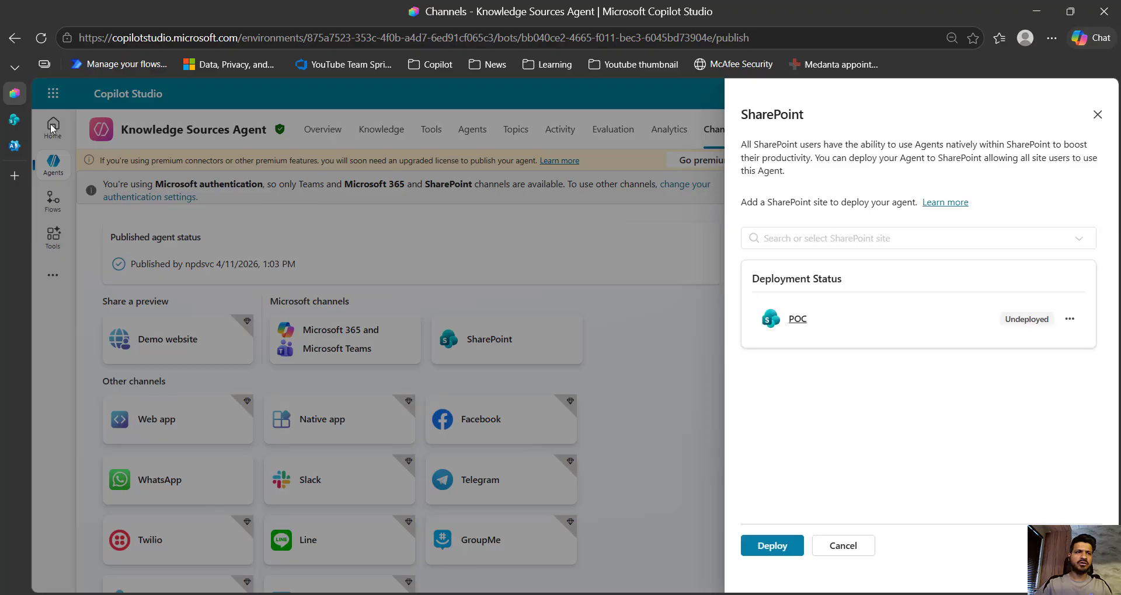
{"action": "left_click", "coordinate": [14, 120]}
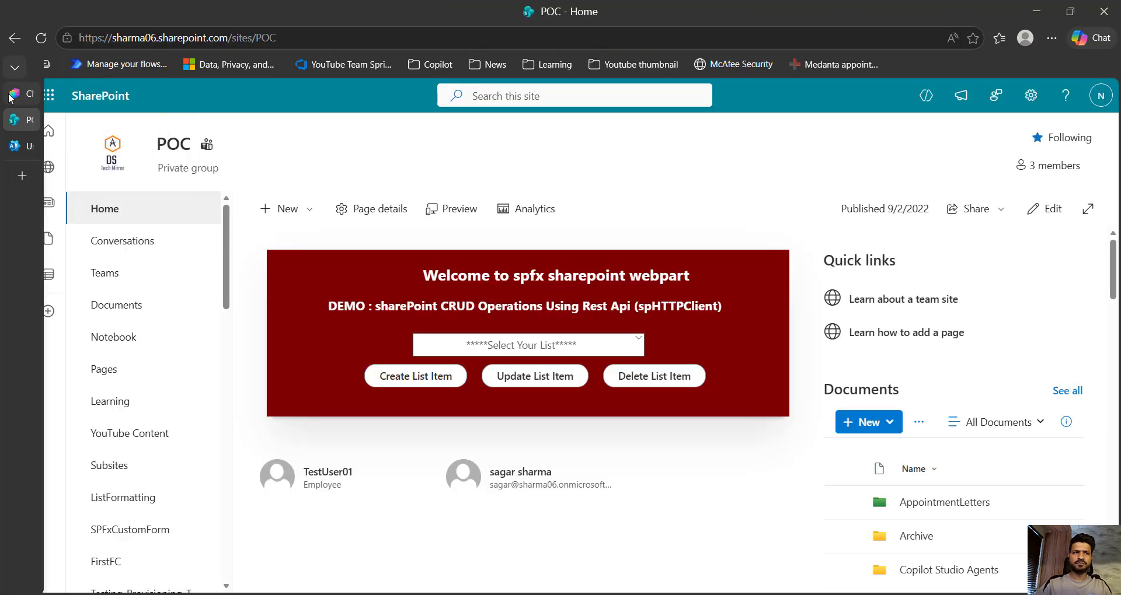
{"action": "left_click", "coordinate": [58, 94]}
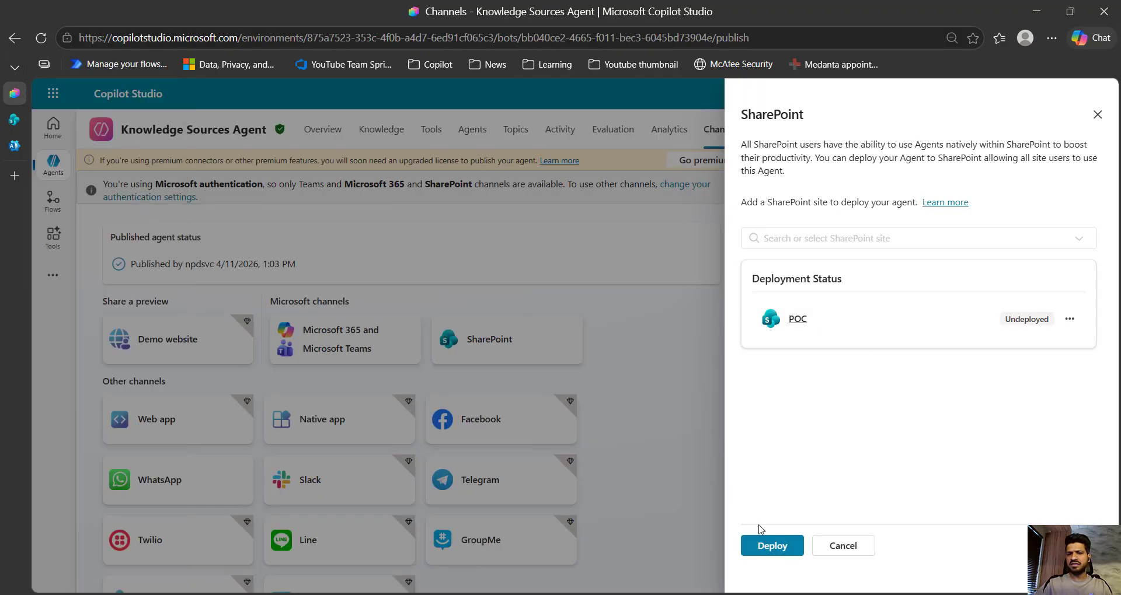
{"action": "left_click", "coordinate": [779, 548]}
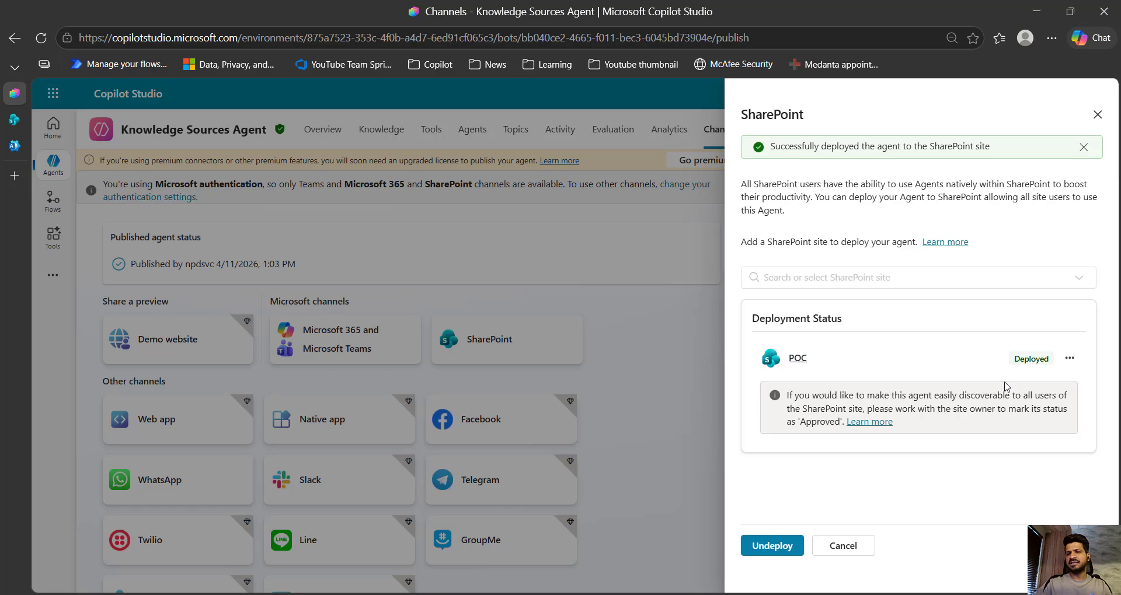
Step: Go to the deployed POC site and check which agents its agent chat offers
{"action": "left_click", "coordinate": [1070, 359]}
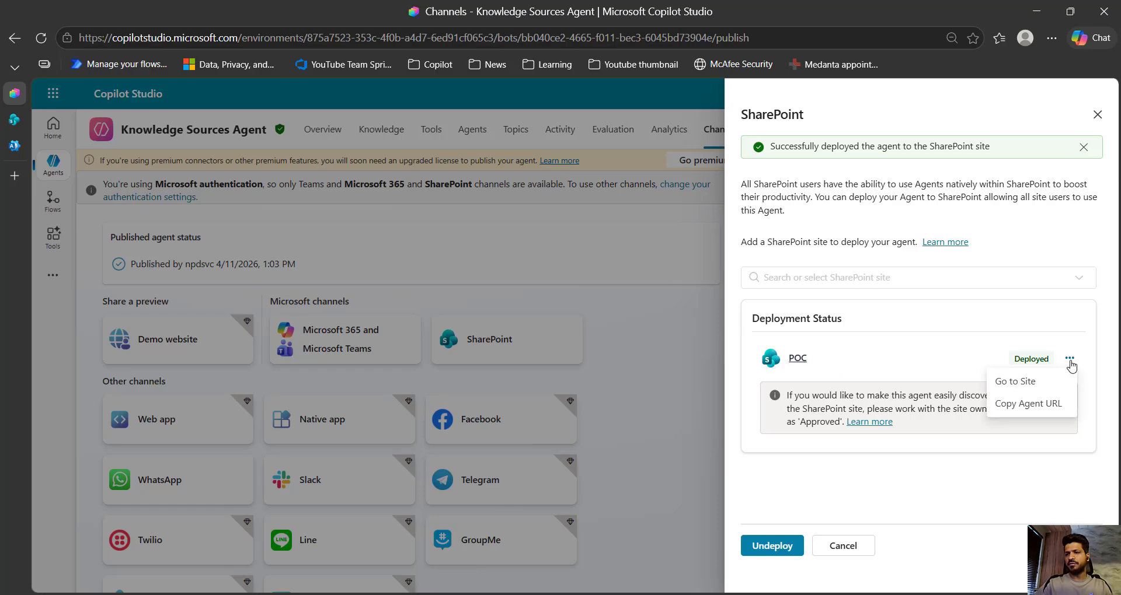
{"action": "left_click", "coordinate": [1041, 389]}
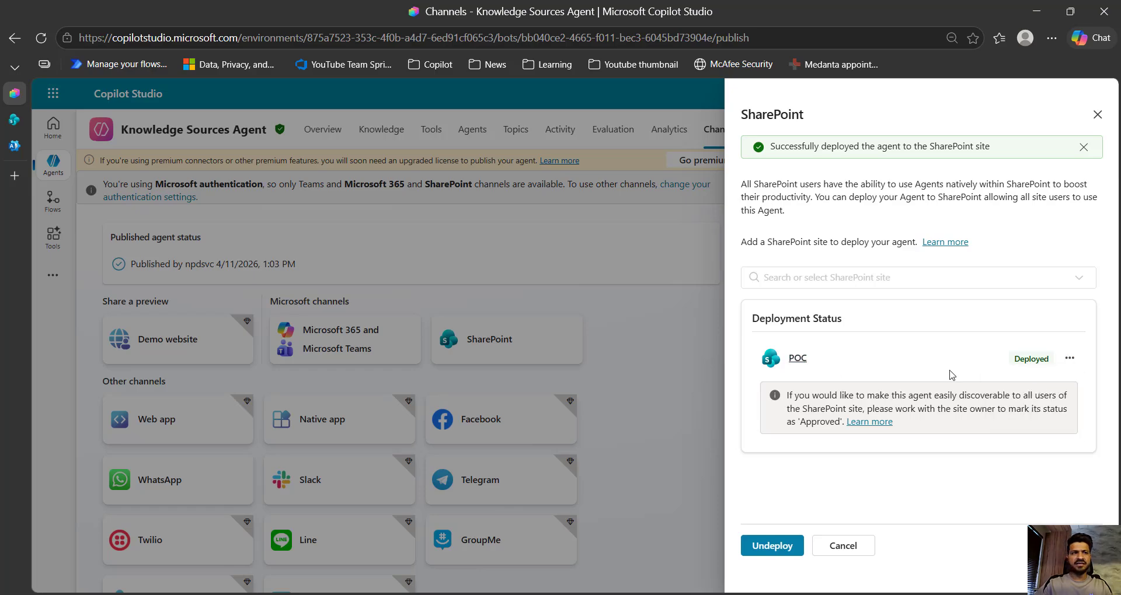
{"action": "mouse_move", "coordinate": [18, 149]}
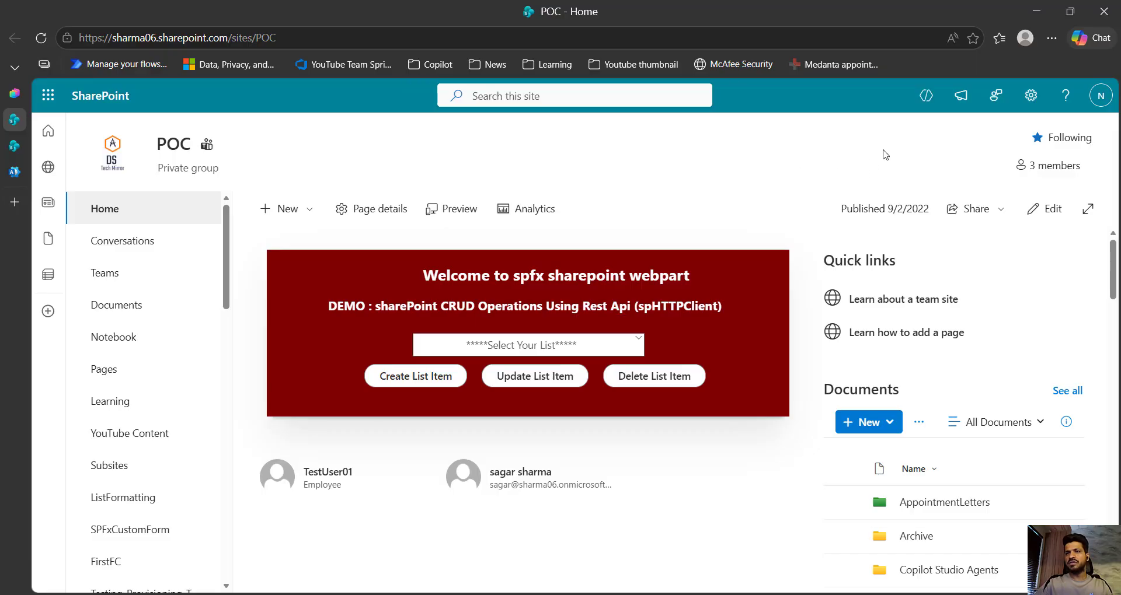
{"action": "left_click", "coordinate": [927, 97]}
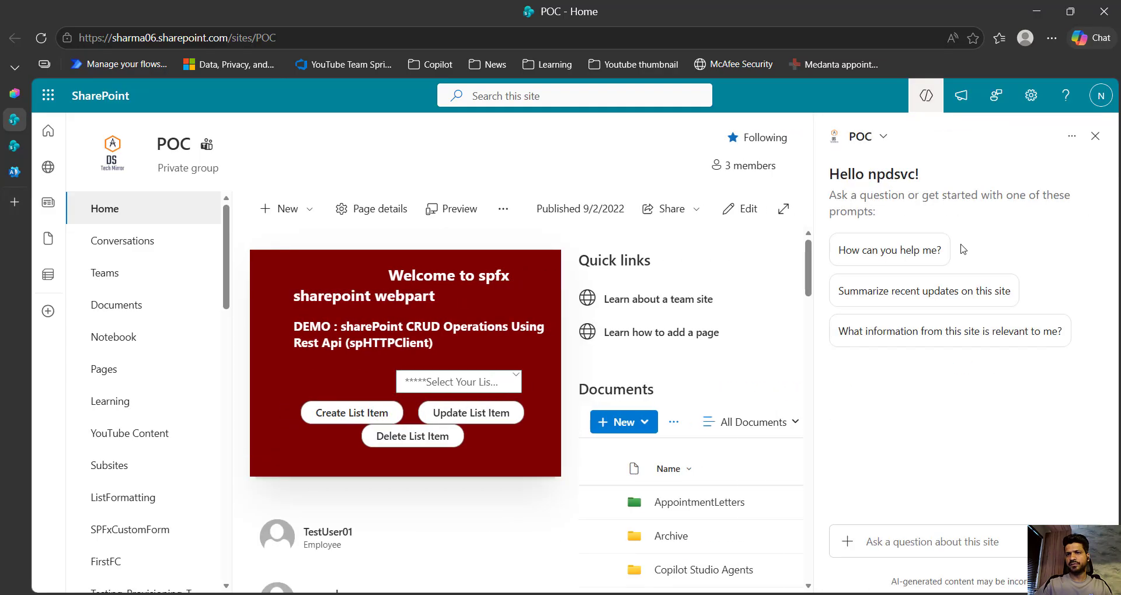
{"action": "left_click", "coordinate": [882, 138]}
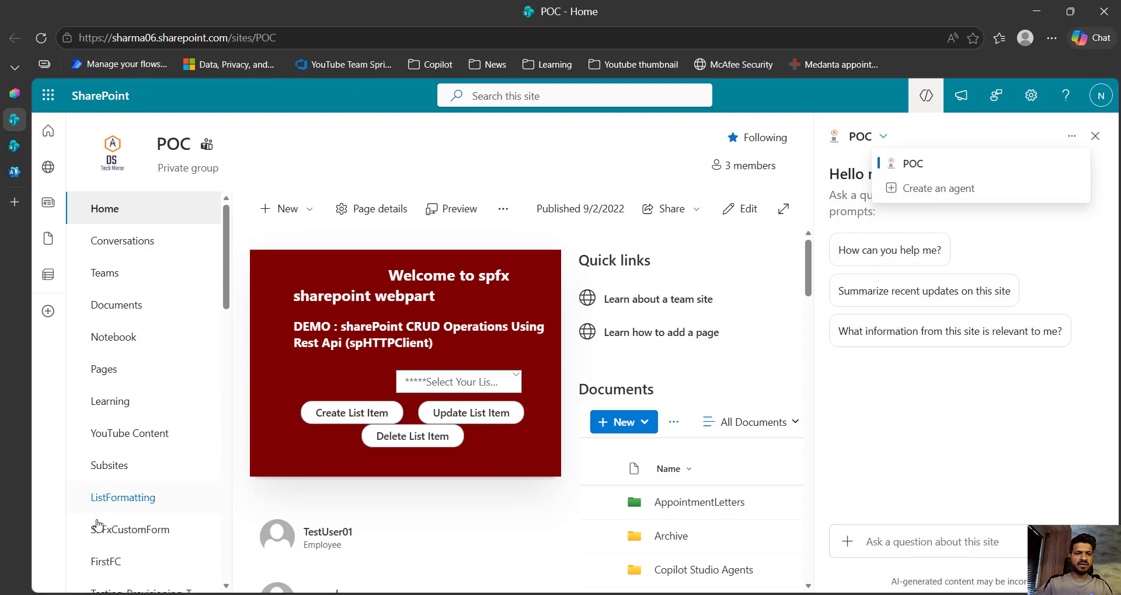
Step: Open the Knowledge Sources Agent file from the Copilot Studio Agents folder in the site's Documents library, and show the agent's chat options
{"action": "left_click", "coordinate": [1031, 95]}
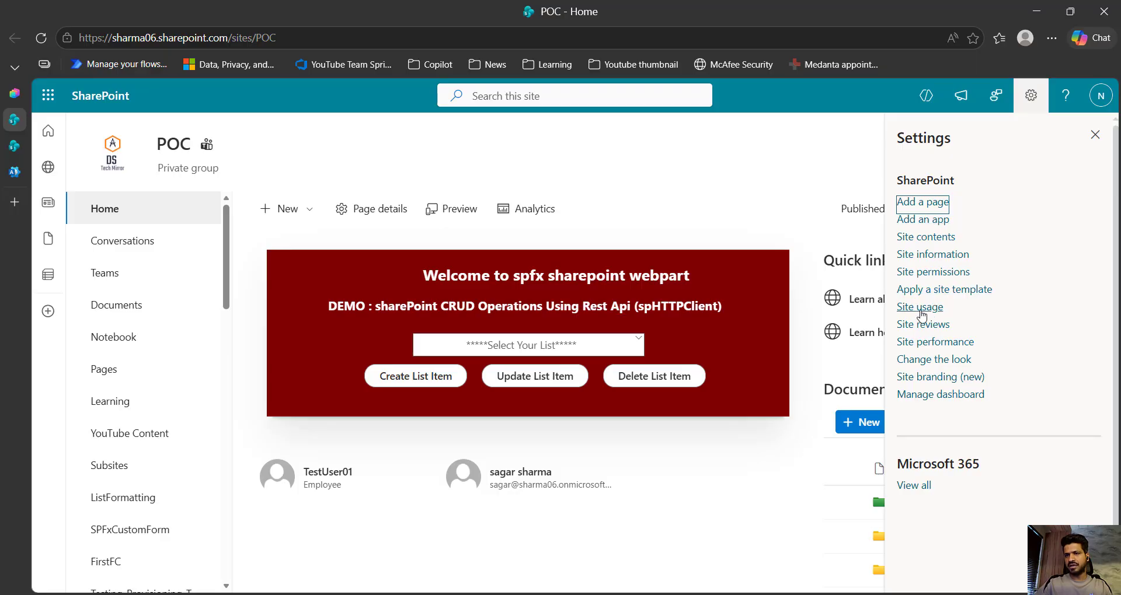
{"action": "left_click", "coordinate": [934, 237]}
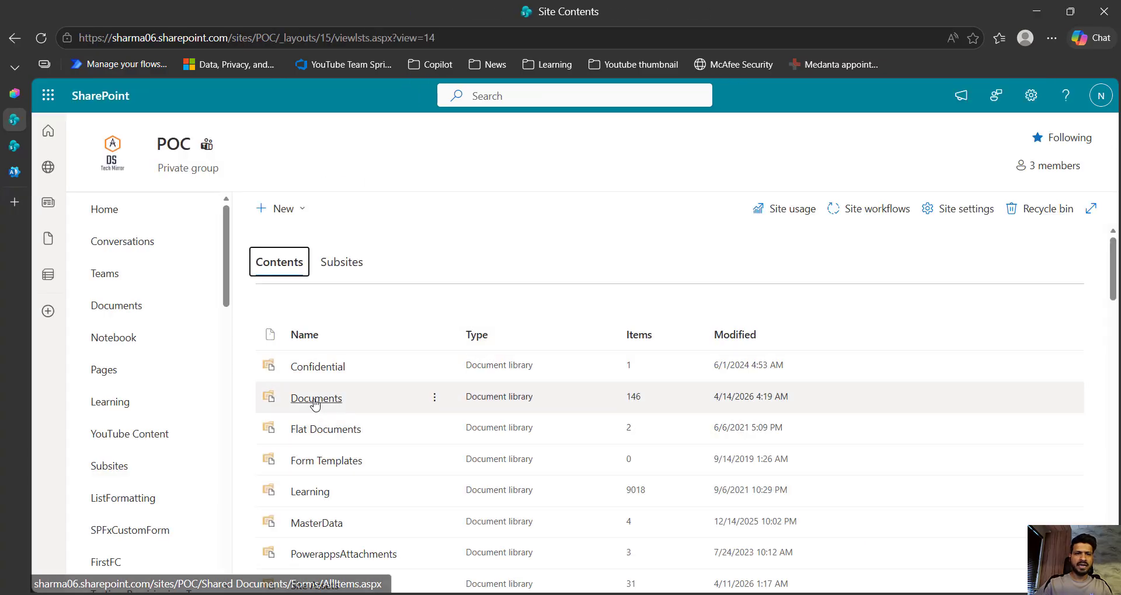
{"action": "left_click", "coordinate": [318, 398]}
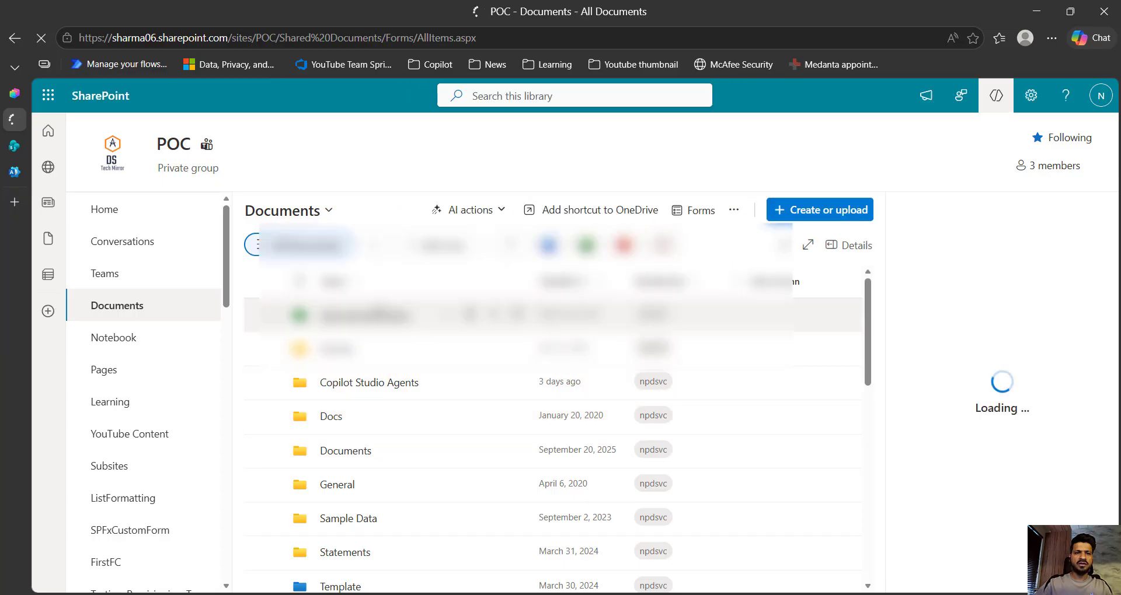
{"action": "left_click", "coordinate": [359, 386]}
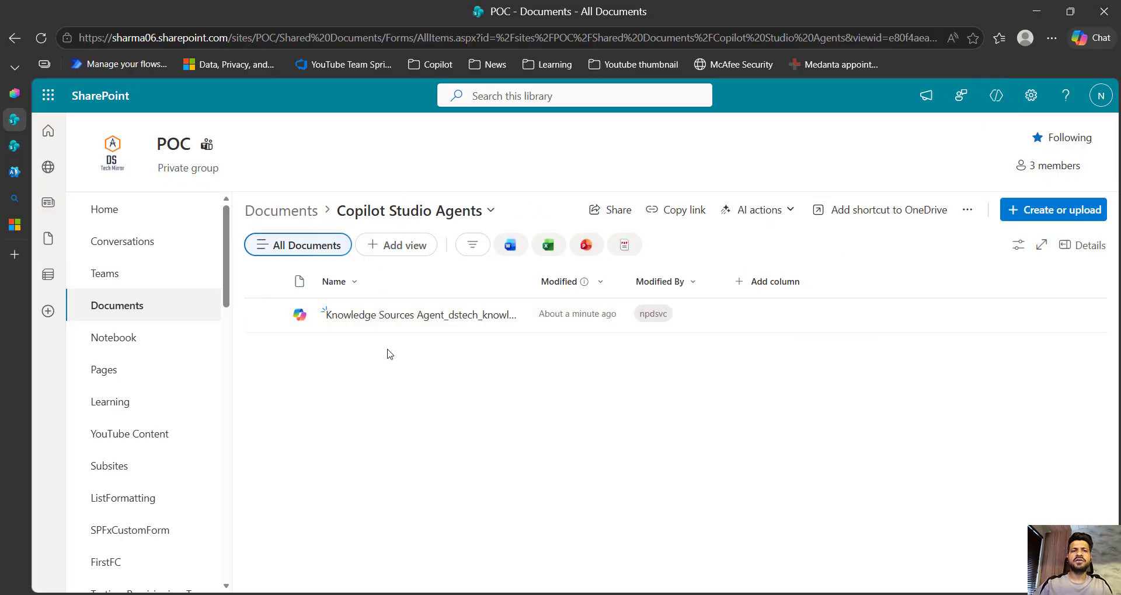
{"action": "mouse_move", "coordinate": [382, 326]}
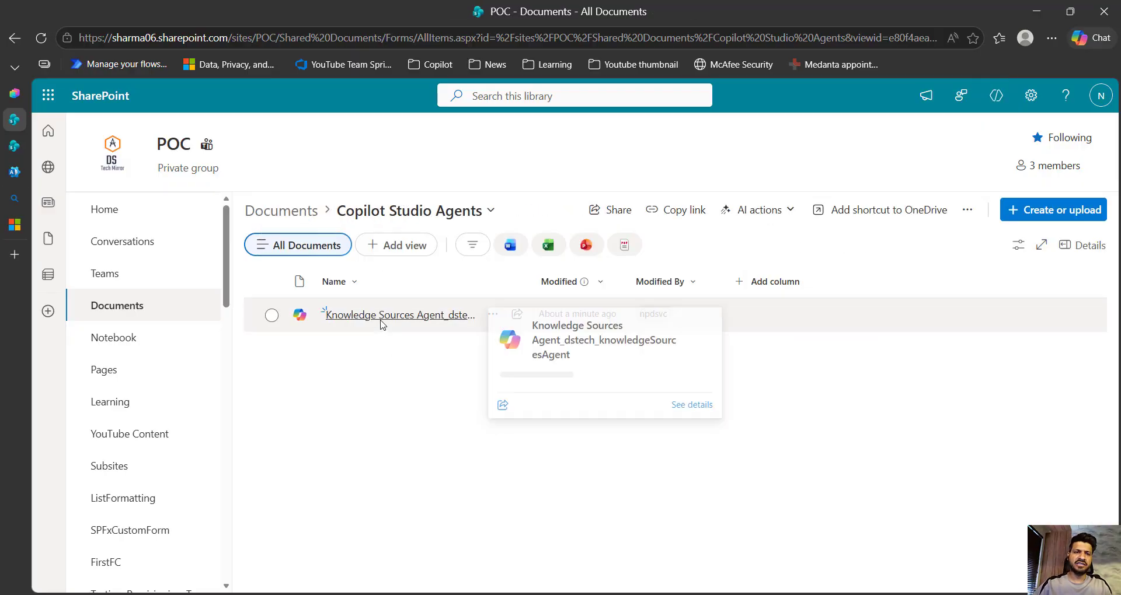
{"action": "left_click", "coordinate": [411, 320]}
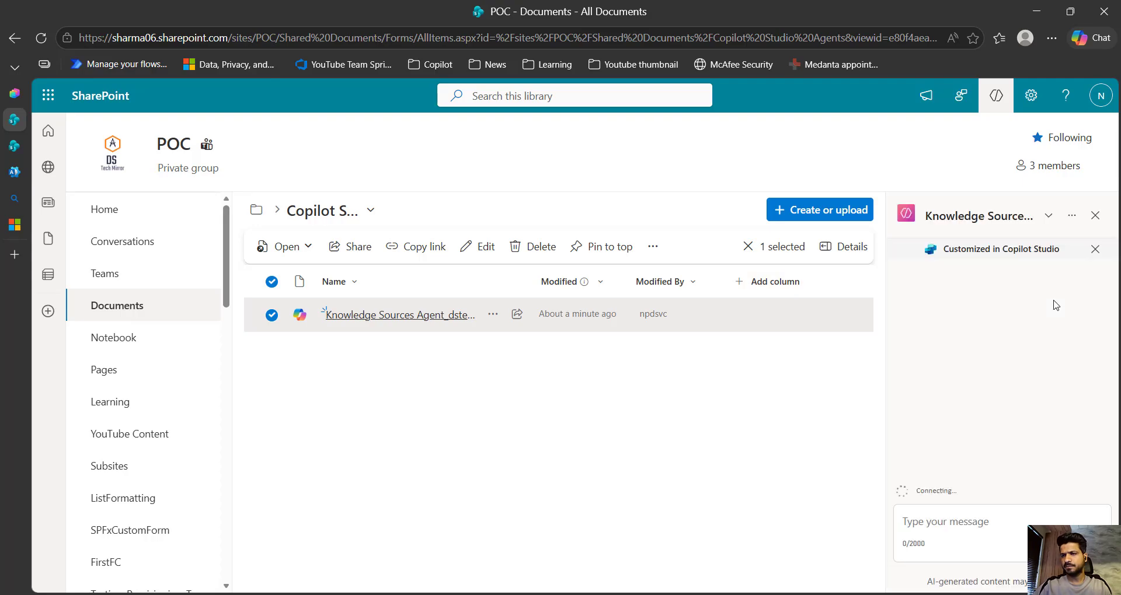
{"action": "left_click", "coordinate": [1073, 217]}
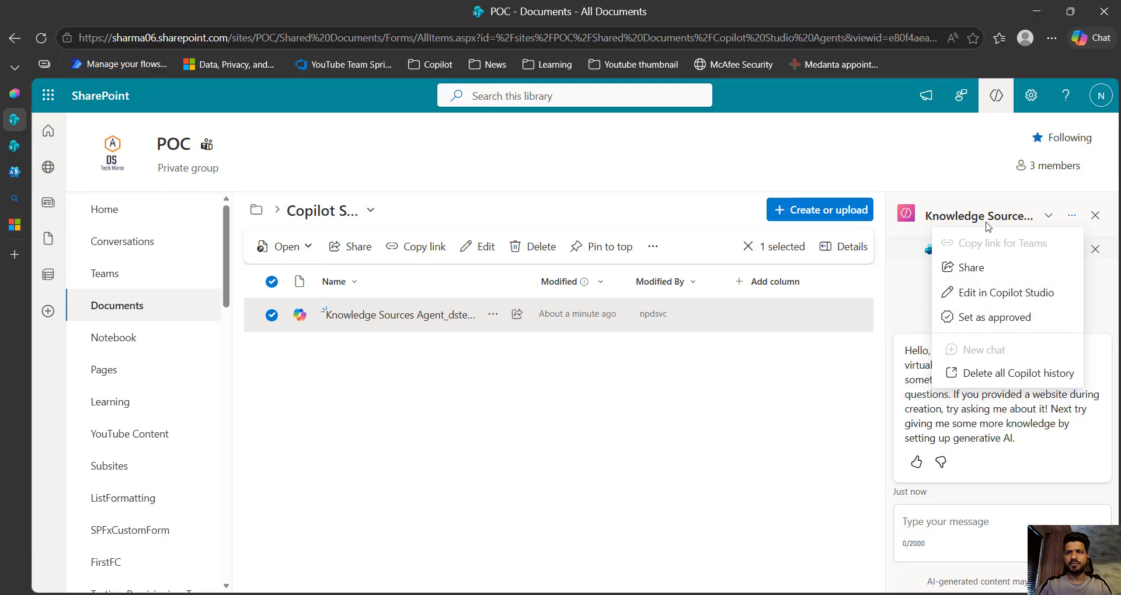
Step: Return to the POC site's home page and switch its agent chat to Knowledge Sources Agent
{"action": "left_click", "coordinate": [48, 131]}
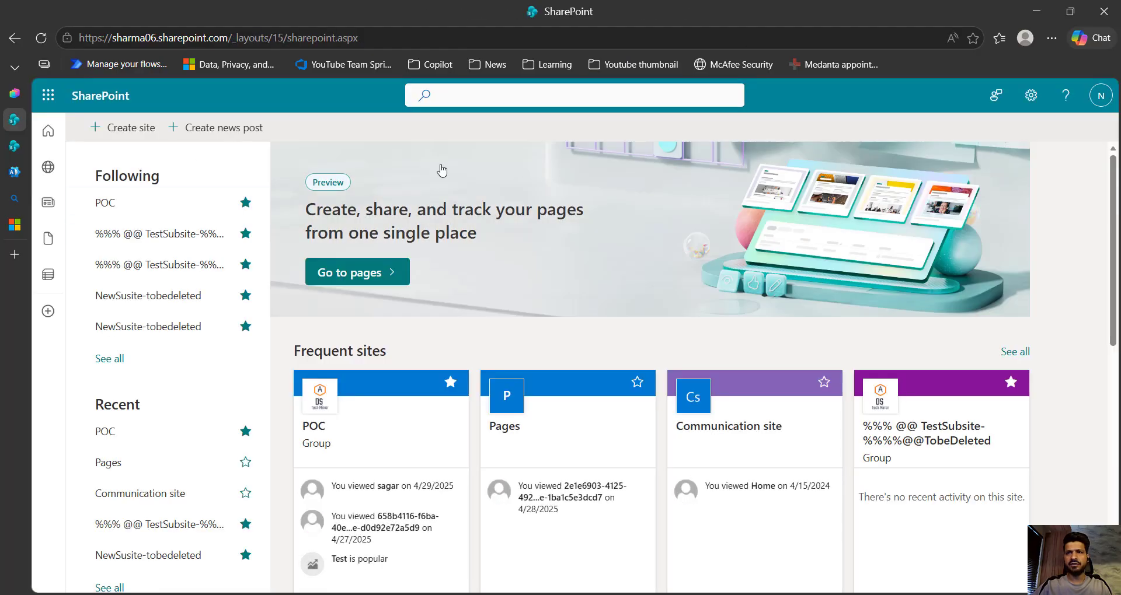
{"action": "key", "text": "alt+Left"}
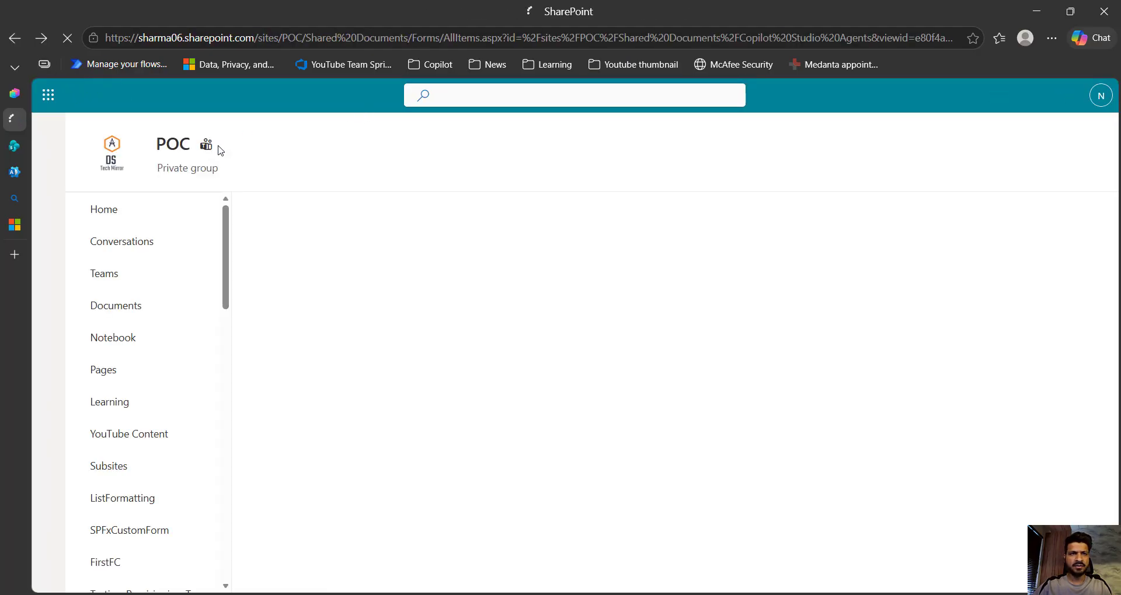
{"action": "left_click", "coordinate": [124, 155]}
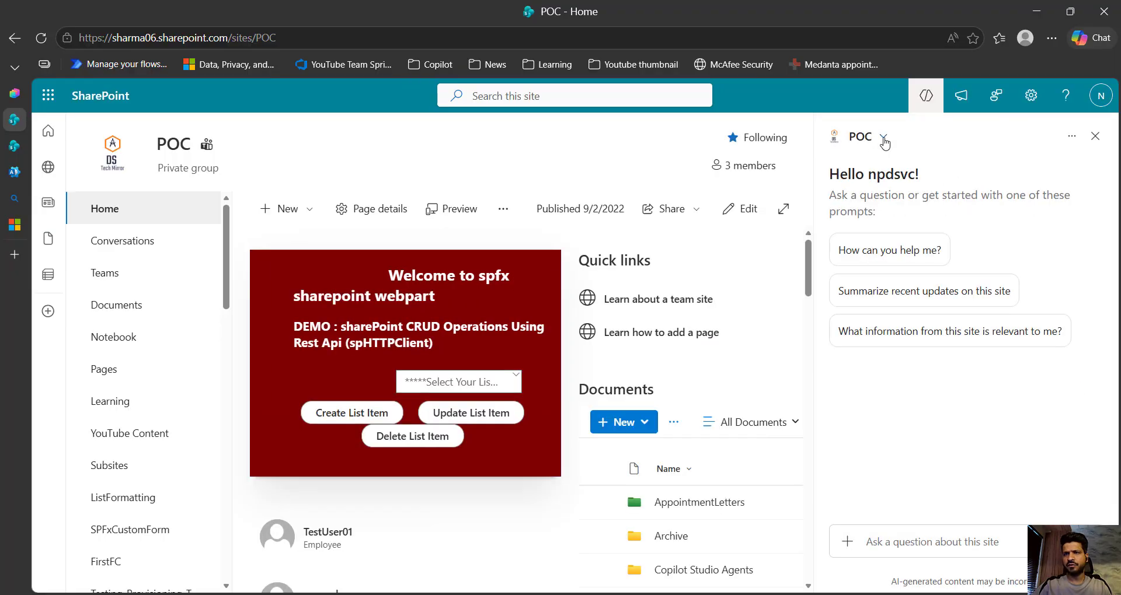
{"action": "left_click", "coordinate": [883, 138]}
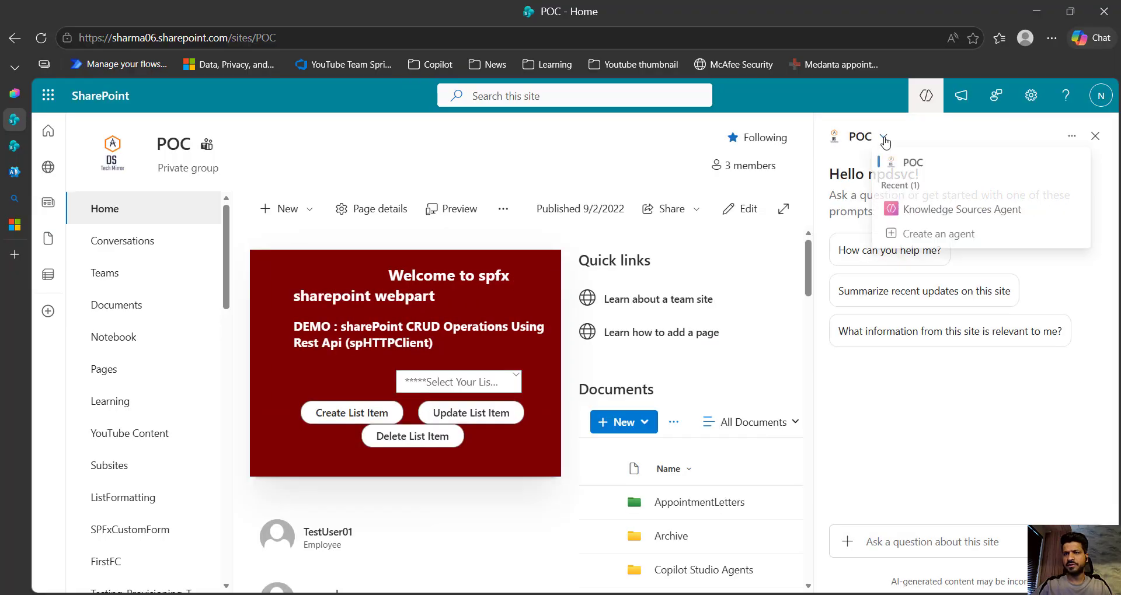
{"action": "left_click", "coordinate": [989, 214]}
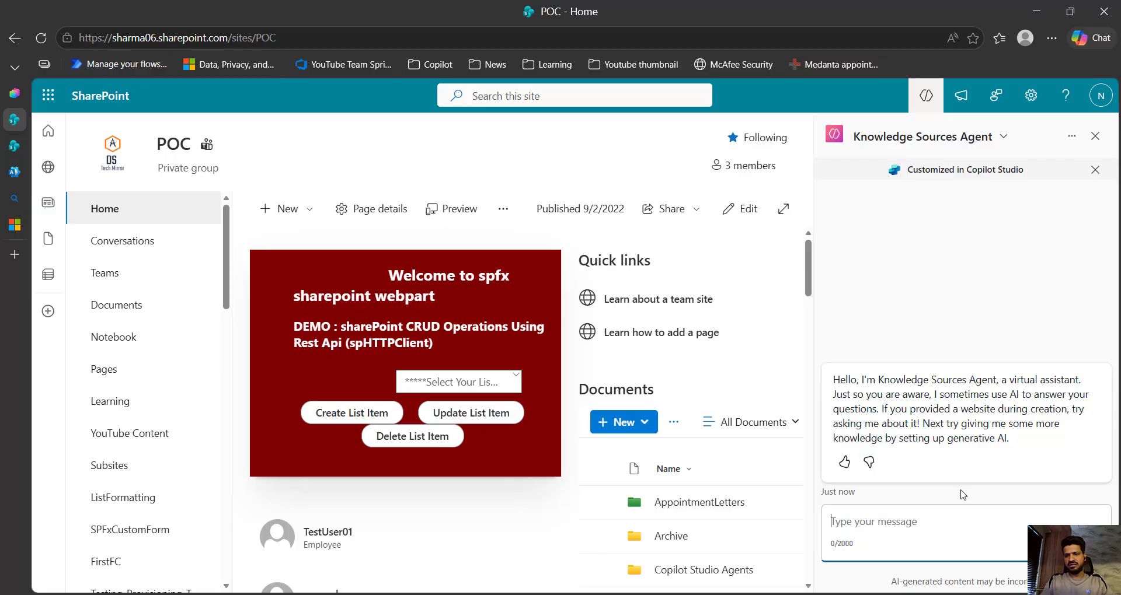
Step: Ask the agent about "row level in model driven apps" and review its answer
{"action": "type", "text": "row level "}
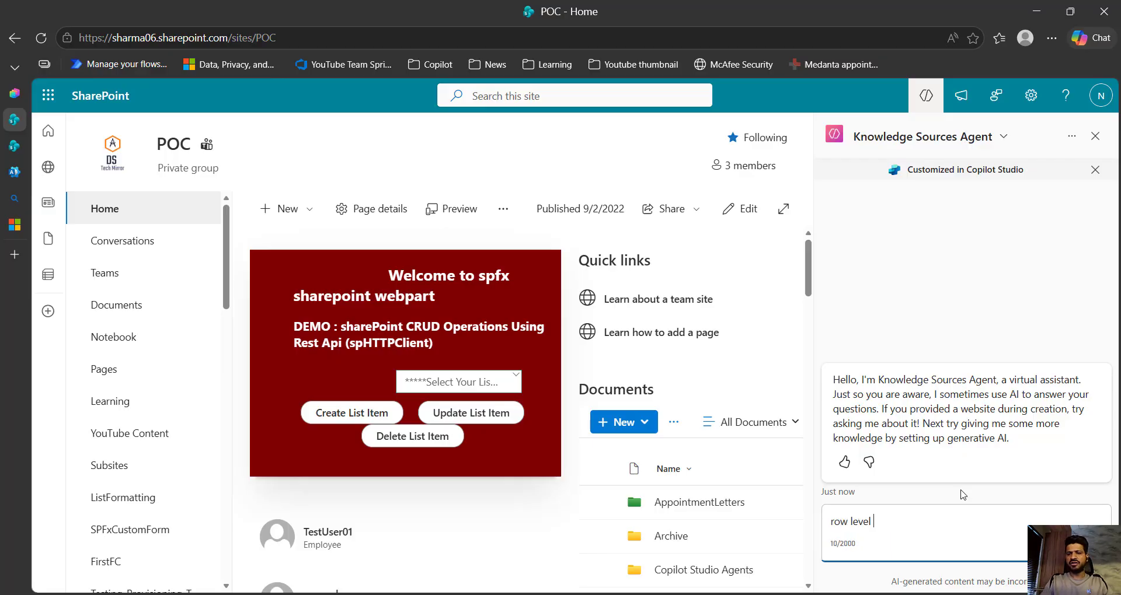
{"action": "type", "text": "in model drivena"}
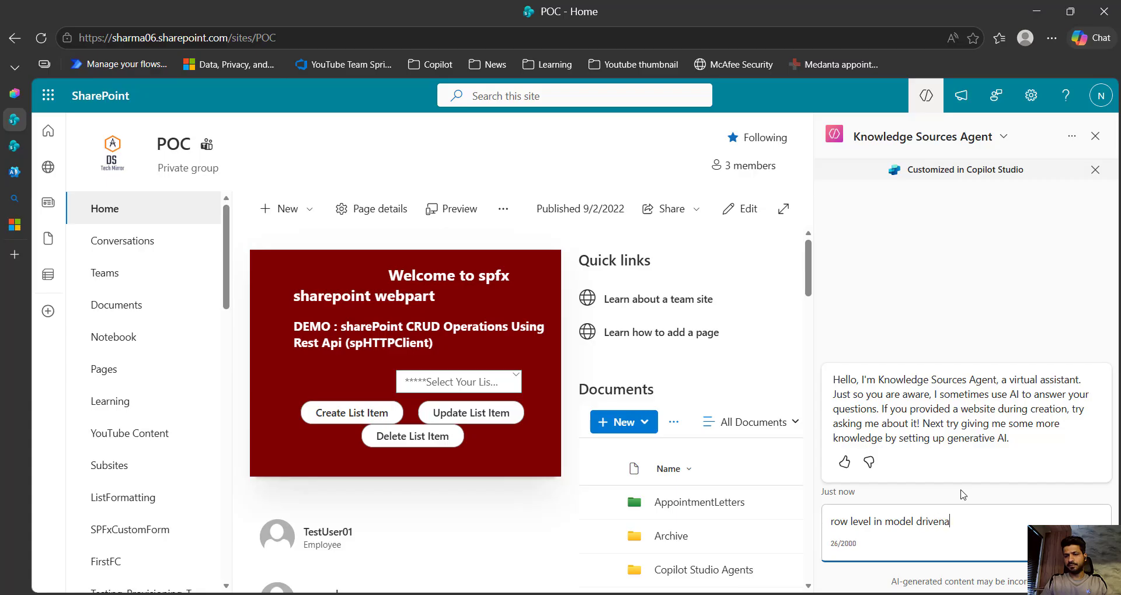
{"action": "key", "text": "BackSpace"}
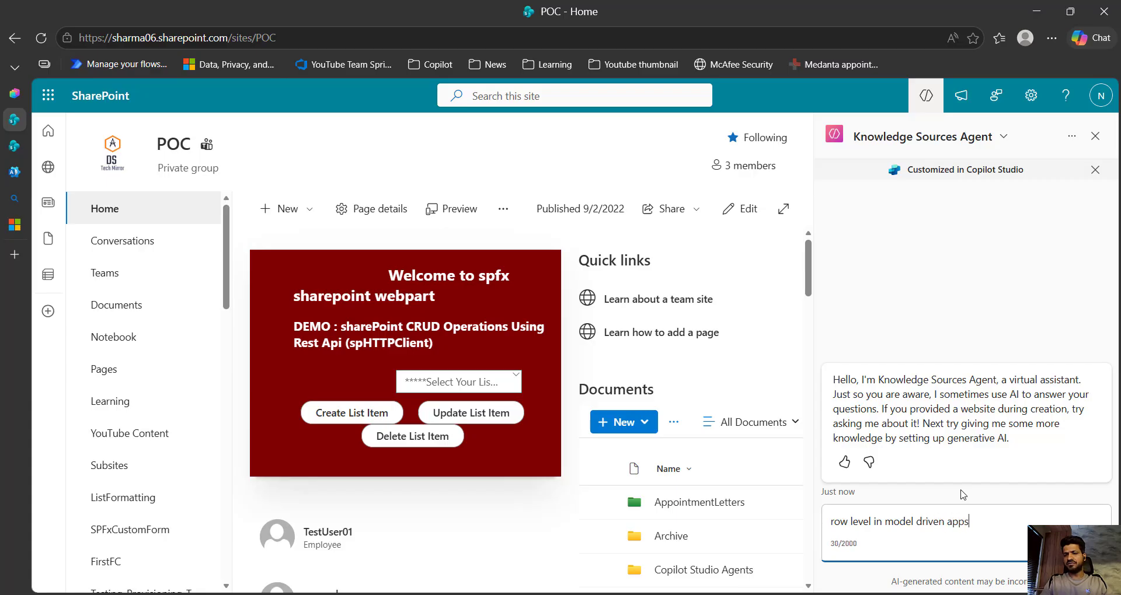
{"action": "key", "text": "Return"}
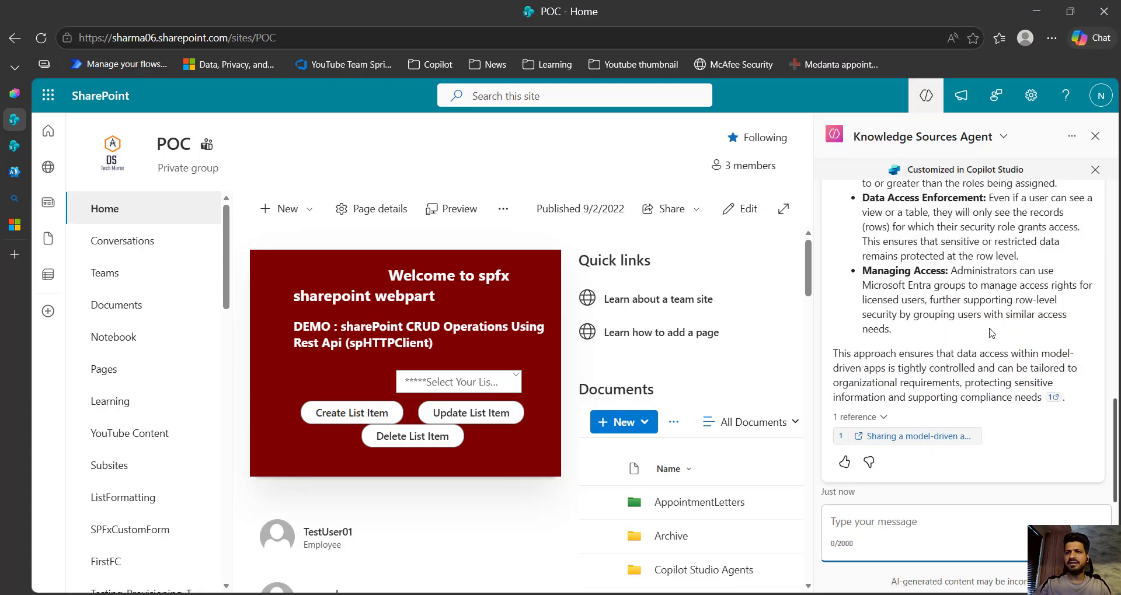
{"action": "scroll", "coordinate": [992, 333], "scroll_direction": "up", "scroll_amount": 6}
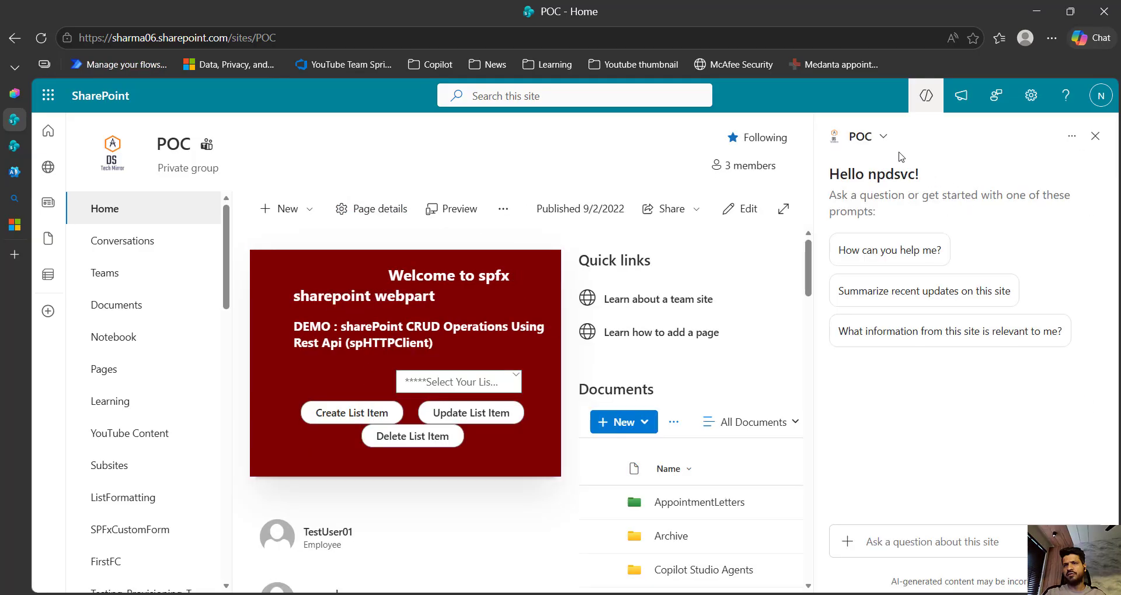
Step: Switch the site's agent chat from POC back to Knowledge Sources Agent
{"action": "left_click", "coordinate": [881, 142]}
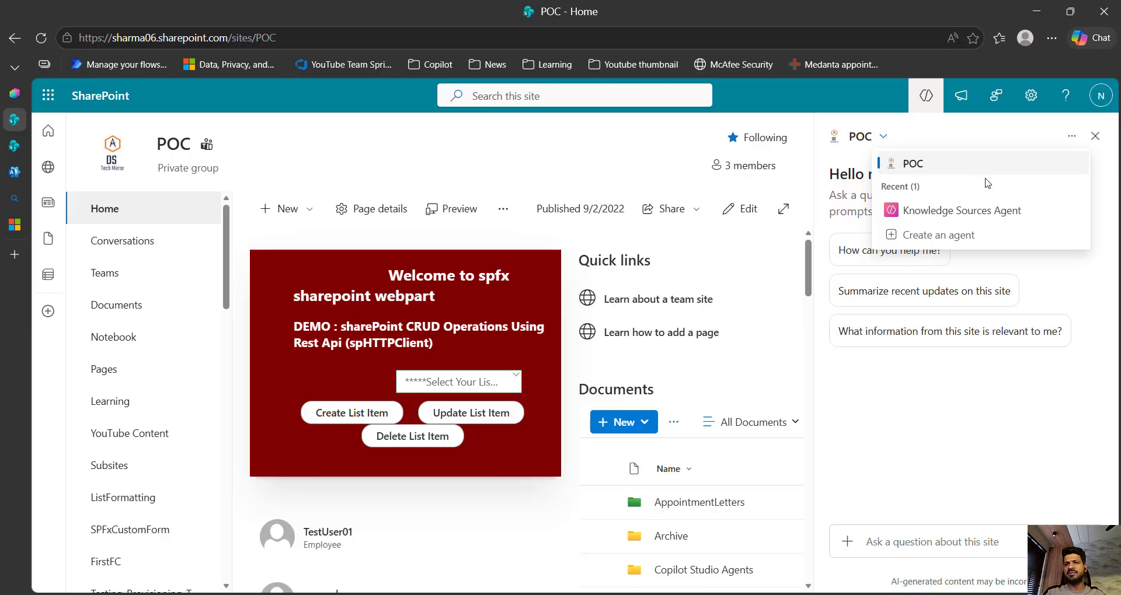
{"action": "left_click", "coordinate": [995, 219]}
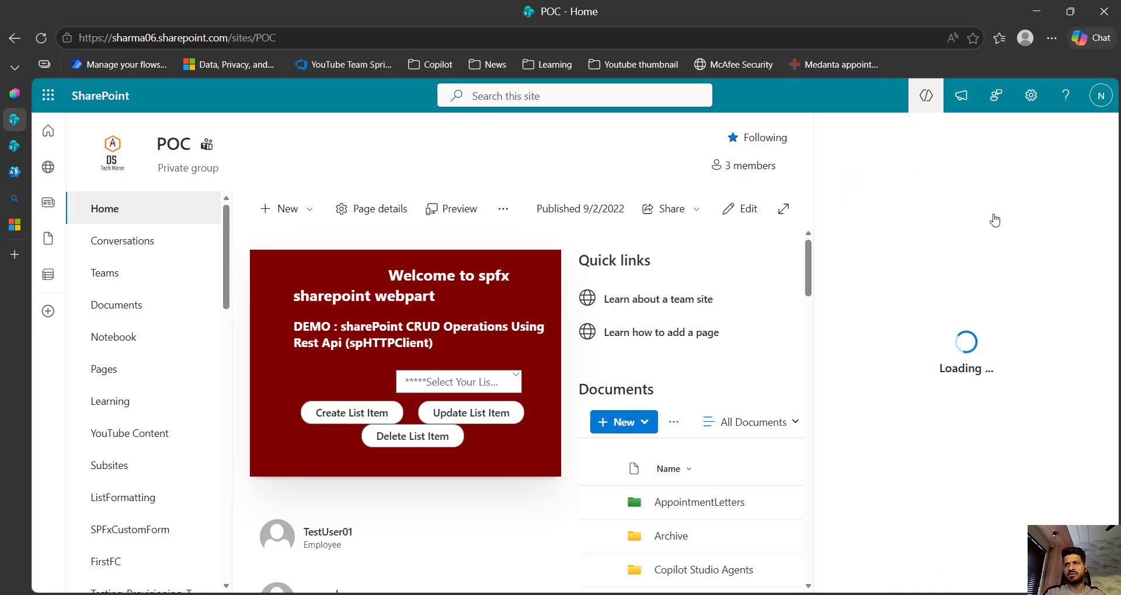